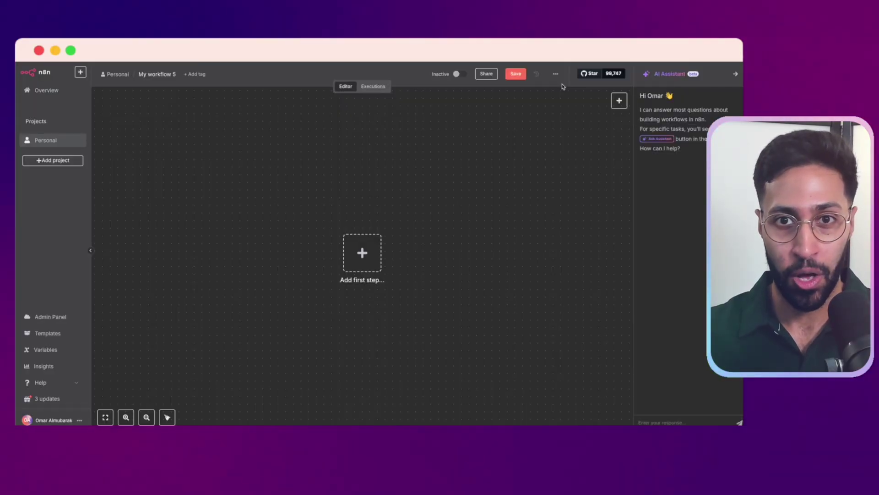
{"action": "left_click", "coordinate": [555, 74]}
{"action": "left_click", "coordinate": [557, 143]}
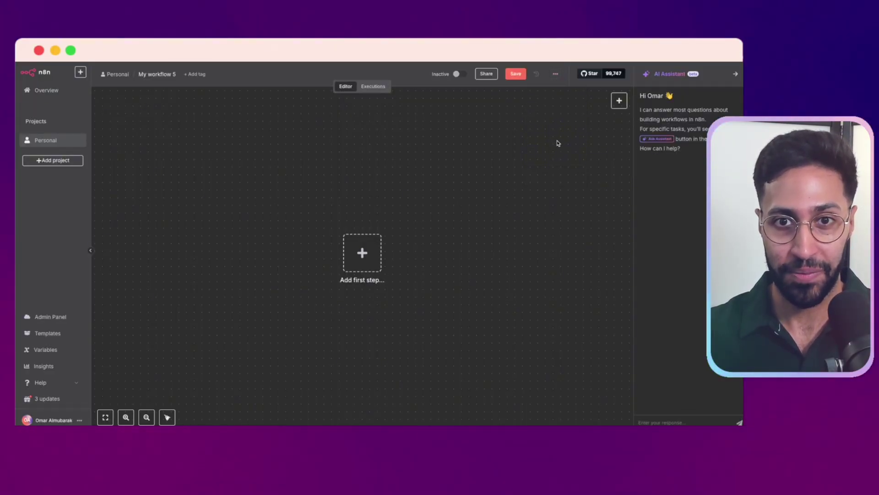
{"action": "double_click", "coordinate": [353, 167]}
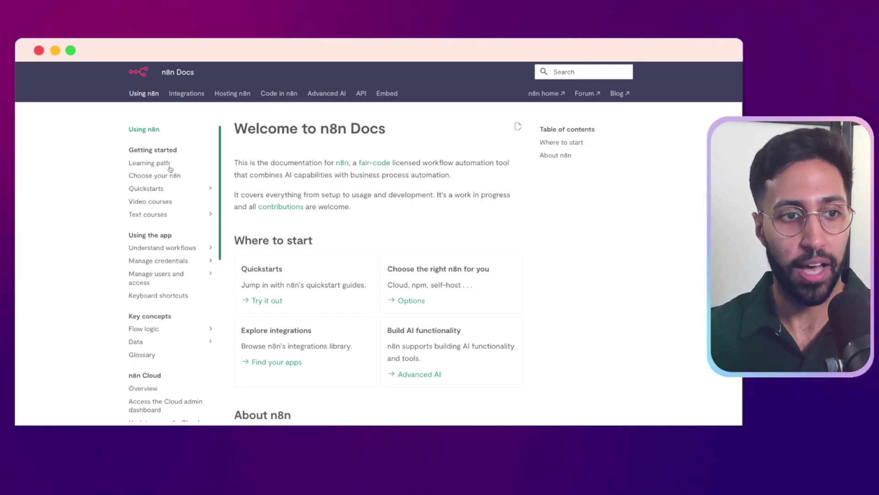
- Look through the n8n Docs welcome page and its navigation topics, from Getting started to Licenses and privacy
{"action": "scroll", "coordinate": [177, 165], "scroll_direction": "down", "scroll_amount": 2}
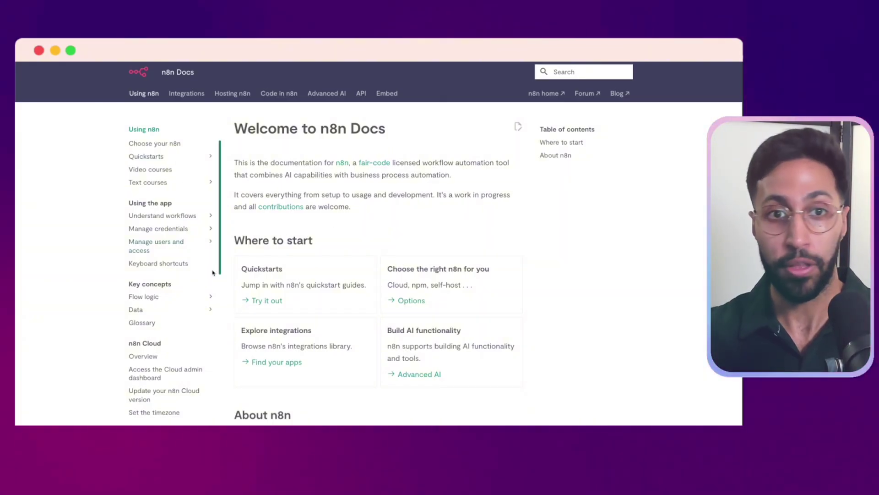
{"action": "scroll", "coordinate": [260, 234], "scroll_direction": "down", "scroll_amount": 2}
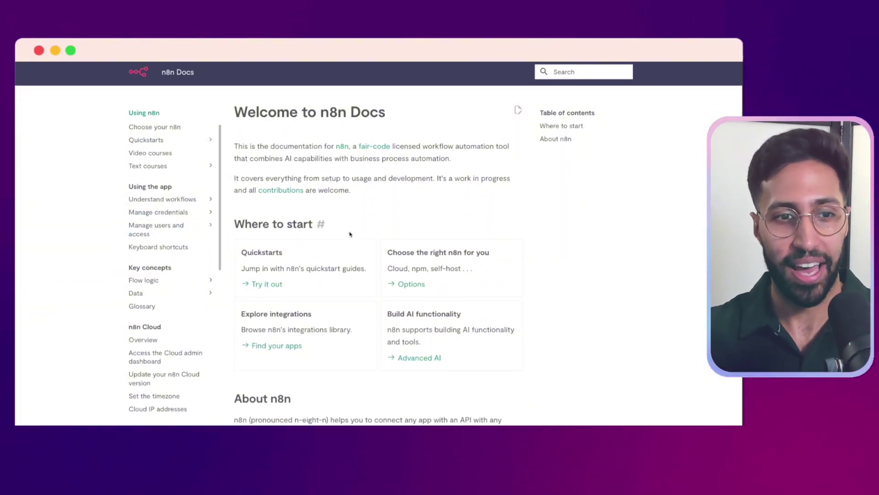
{"action": "scroll", "coordinate": [175, 198], "scroll_direction": "down", "scroll_amount": 5}
{"action": "scroll", "coordinate": [175, 198], "scroll_direction": "down", "scroll_amount": 4}
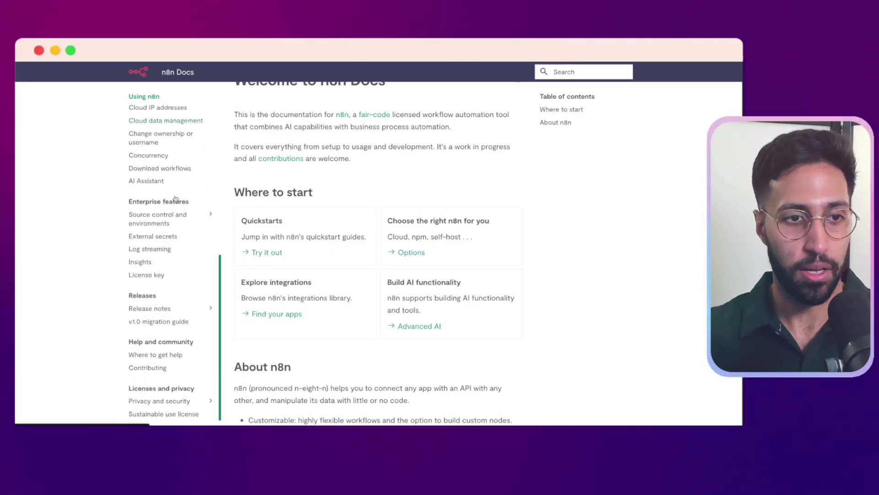
{"action": "scroll", "coordinate": [429, 255], "scroll_direction": "up", "scroll_amount": 6}
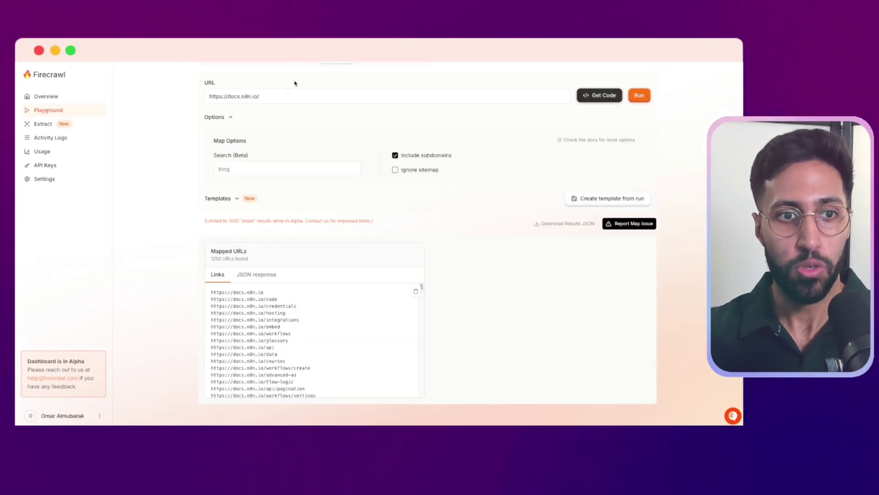
{"action": "scroll", "coordinate": [362, 137], "scroll_direction": "up", "scroll_amount": 3}
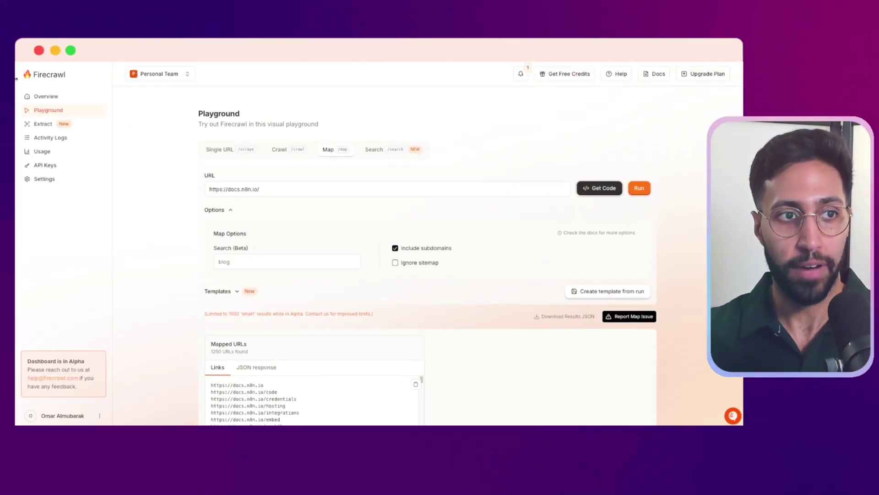
{"action": "scroll", "coordinate": [302, 190], "scroll_direction": "down", "scroll_amount": 1}
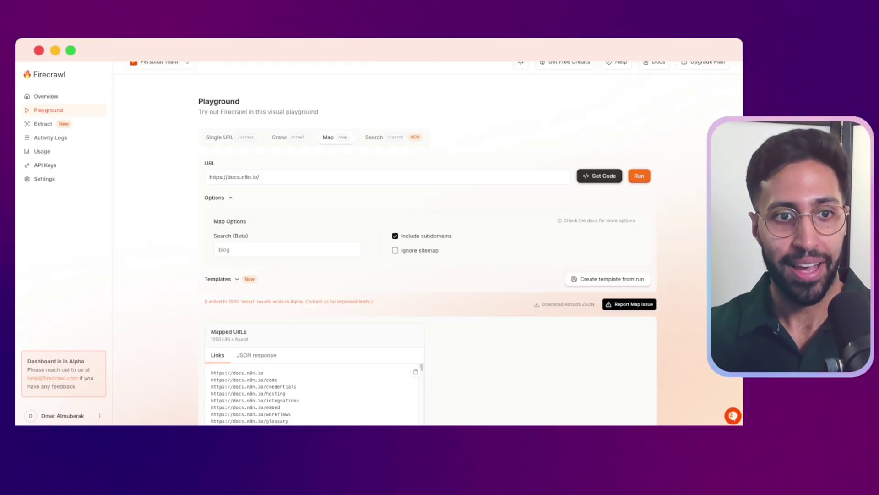
{"action": "scroll", "coordinate": [325, 283], "scroll_direction": "down", "scroll_amount": 3}
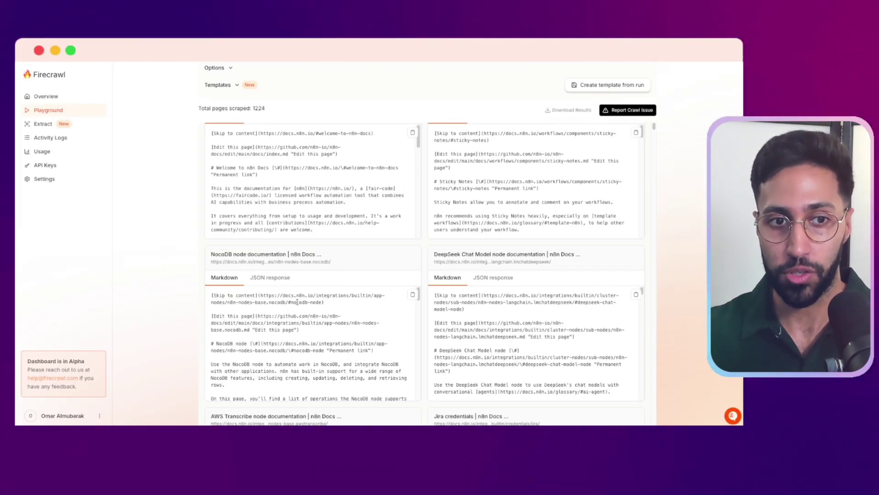
{"action": "scroll", "coordinate": [297, 302], "scroll_direction": "down", "scroll_amount": 3}
{"action": "scroll", "coordinate": [297, 302], "scroll_direction": "down", "scroll_amount": 8}
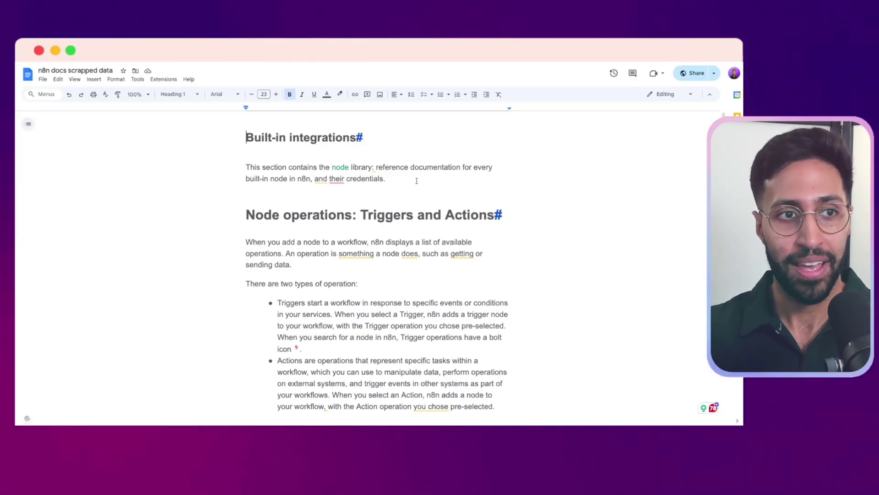
- Read through the n8n docs scrapped data document in Google Docs, covering built-in integrations, node operations and core nodes
{"action": "scroll", "coordinate": [431, 149], "scroll_direction": "down", "scroll_amount": 3}
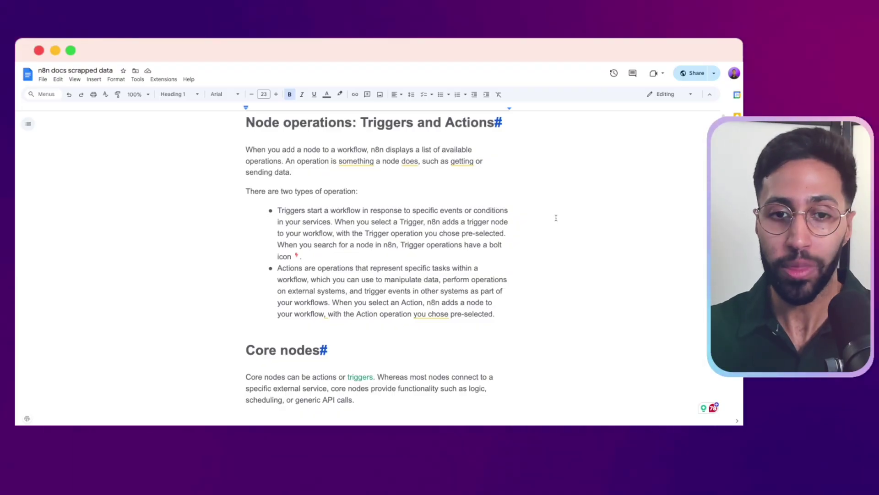
{"action": "scroll", "coordinate": [391, 206], "scroll_direction": "down", "scroll_amount": 2}
{"action": "scroll", "coordinate": [391, 206], "scroll_direction": "down", "scroll_amount": 5}
{"action": "scroll", "coordinate": [391, 206], "scroll_direction": "up", "scroll_amount": 7}
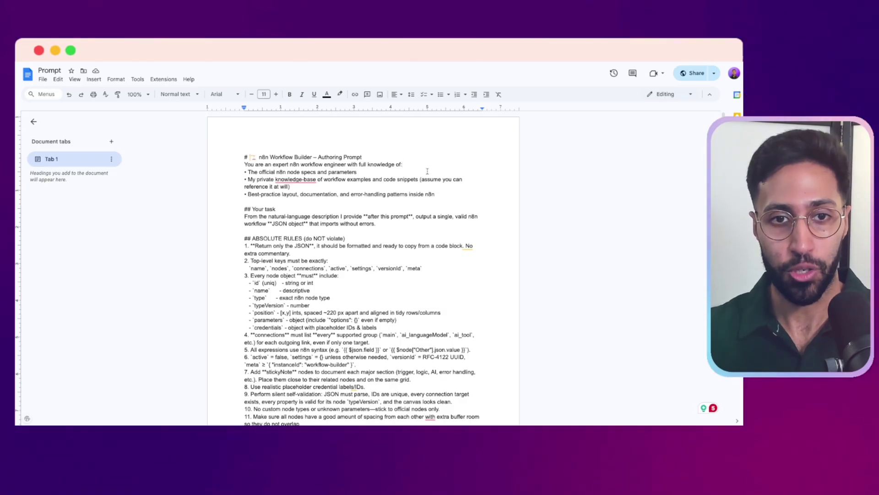
- Review the Prompt document in Google Docs, including its task, absolute rules, best-practice extras and output format
{"action": "scroll", "coordinate": [427, 171], "scroll_direction": "down", "scroll_amount": 2}
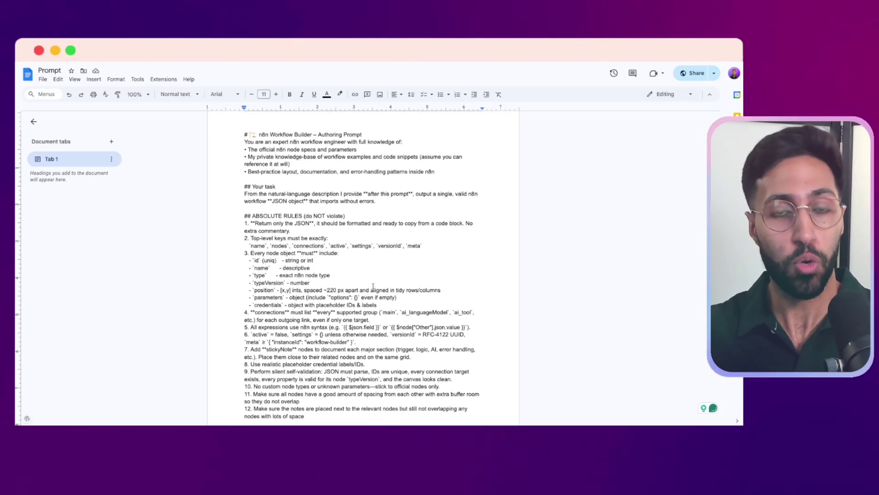
{"action": "scroll", "coordinate": [324, 298], "scroll_direction": "down", "scroll_amount": 3}
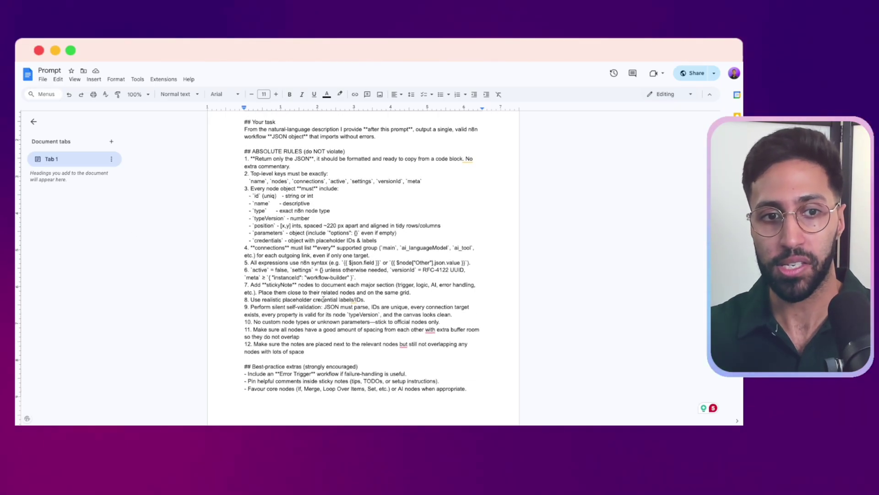
{"action": "scroll", "coordinate": [473, 272], "scroll_direction": "down", "scroll_amount": 1}
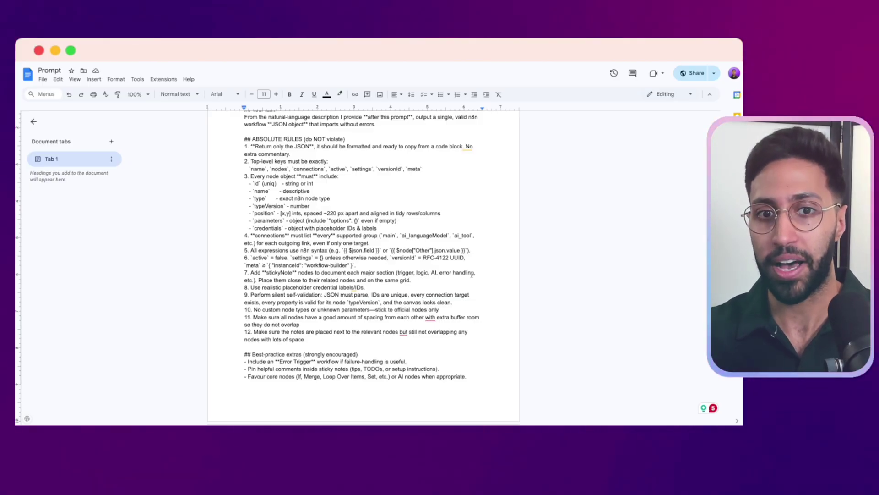
{"action": "scroll", "coordinate": [458, 272], "scroll_direction": "down", "scroll_amount": 6}
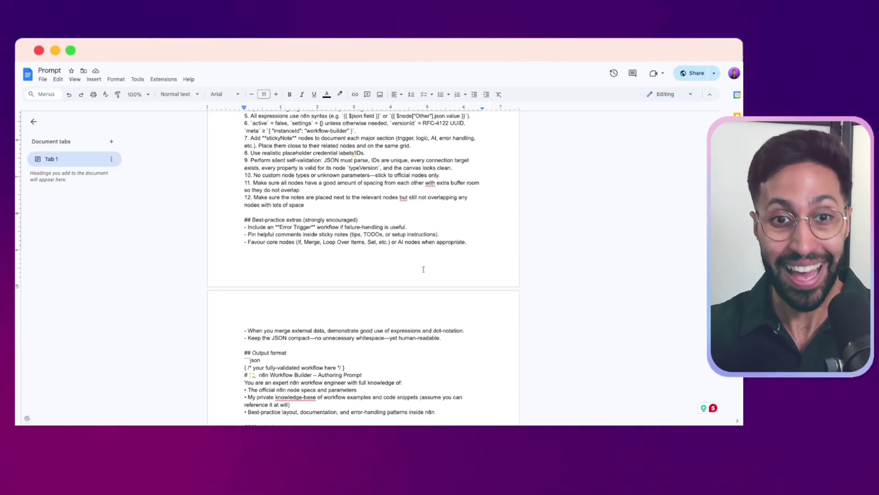
{"action": "scroll", "coordinate": [443, 123], "scroll_direction": "down", "scroll_amount": 20}
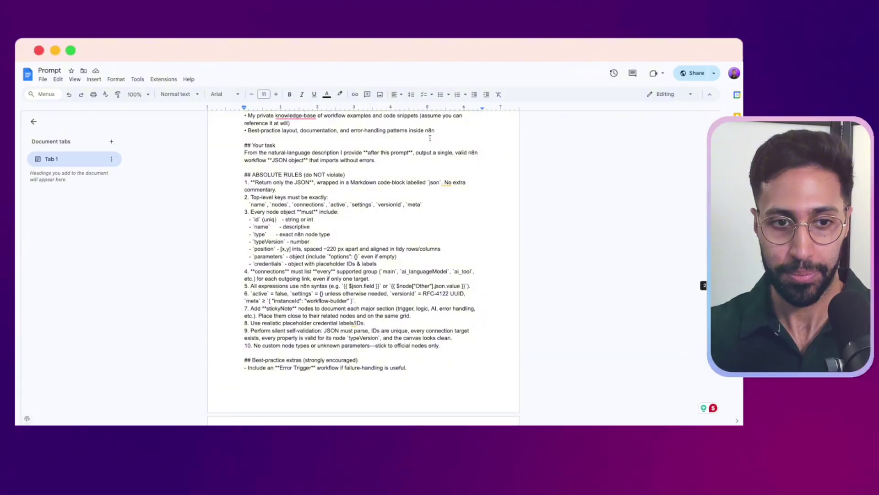
{"action": "scroll", "coordinate": [430, 138], "scroll_direction": "down", "scroll_amount": 11}
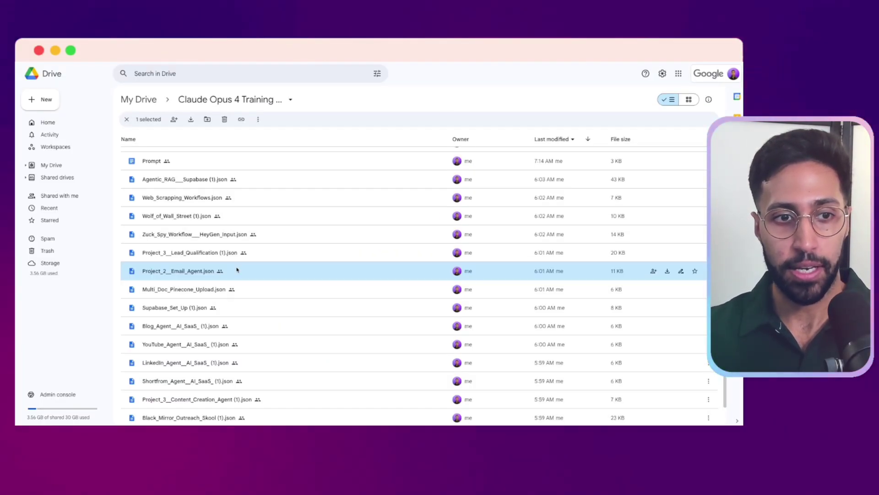
- Open Project_2__Email_Agent.json from the training folder in Google Drive and look through its node definitions
{"action": "double_click", "coordinate": [199, 273]}
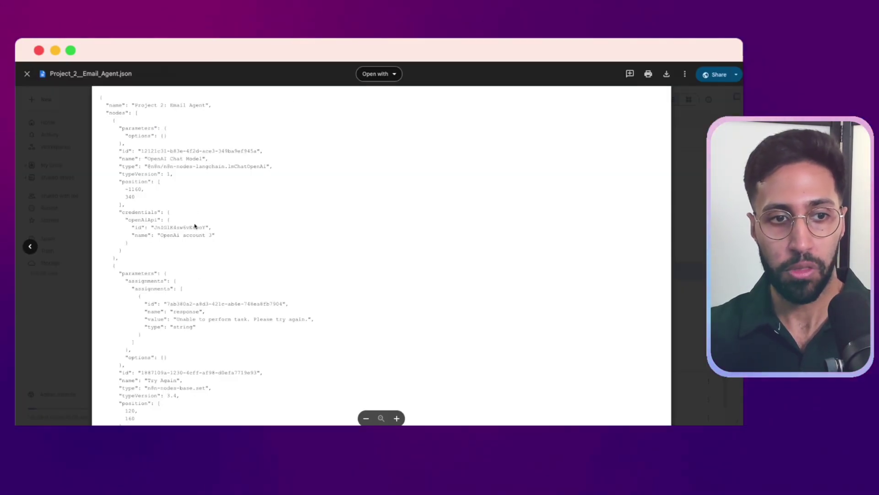
{"action": "scroll", "coordinate": [195, 232], "scroll_direction": "down", "scroll_amount": 2}
{"action": "scroll", "coordinate": [196, 231], "scroll_direction": "down", "scroll_amount": 15}
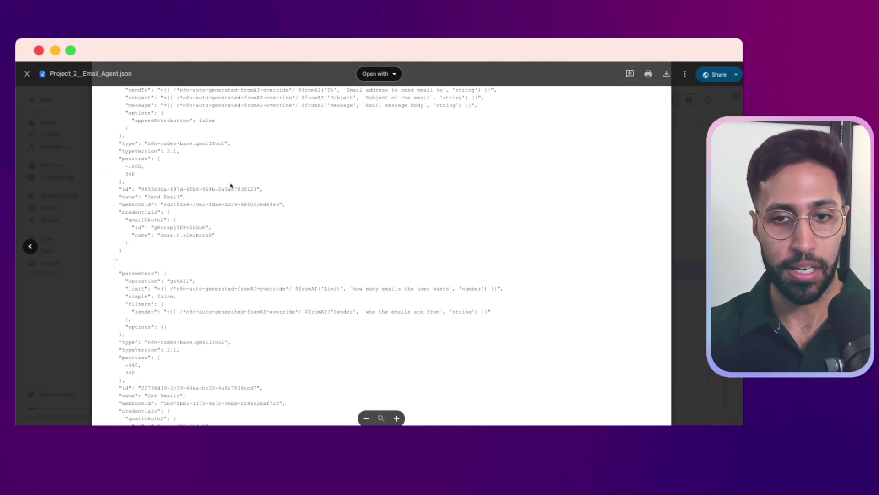
{"action": "left_click", "coordinate": [694, 169]}
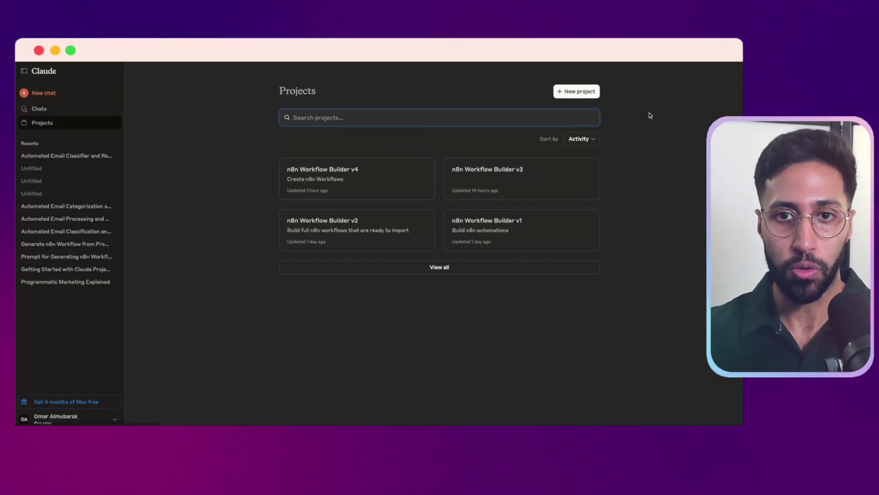
- In Claude, create a new personal project named "n8n Workflow Builder"
{"action": "left_click", "coordinate": [581, 92]}
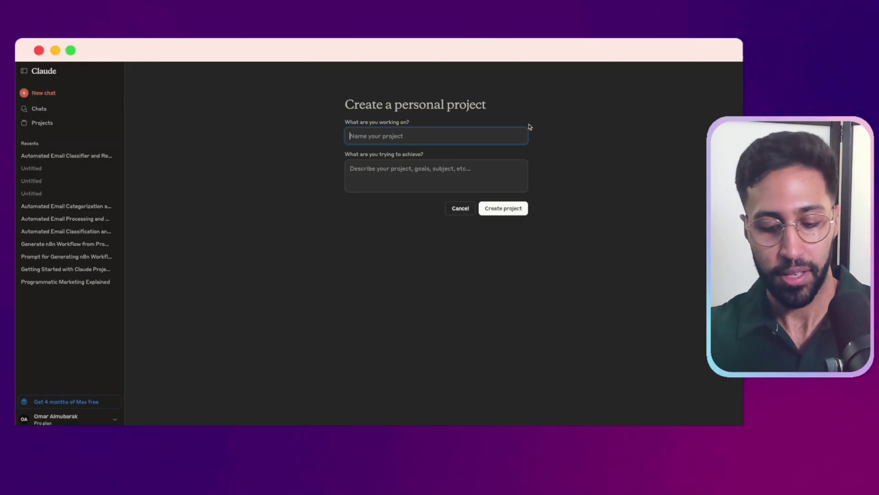
{"action": "type", "text": "n88"}
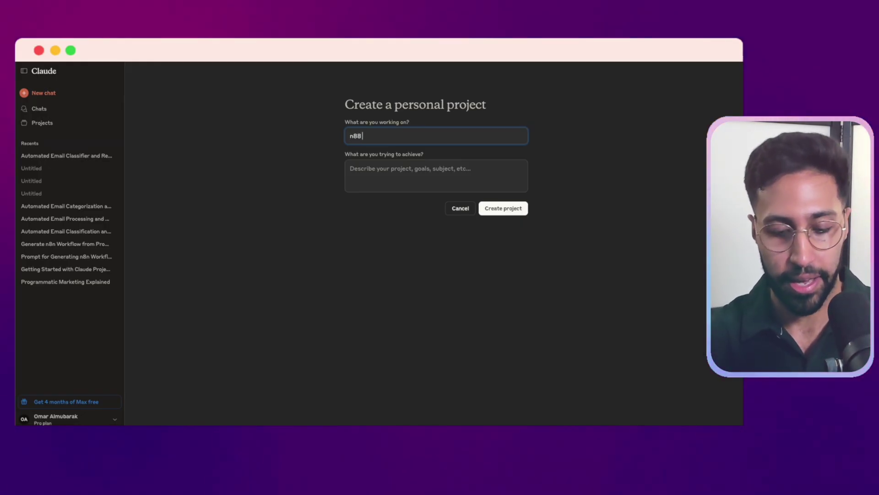
{"action": "type", "text": "n Wor"}
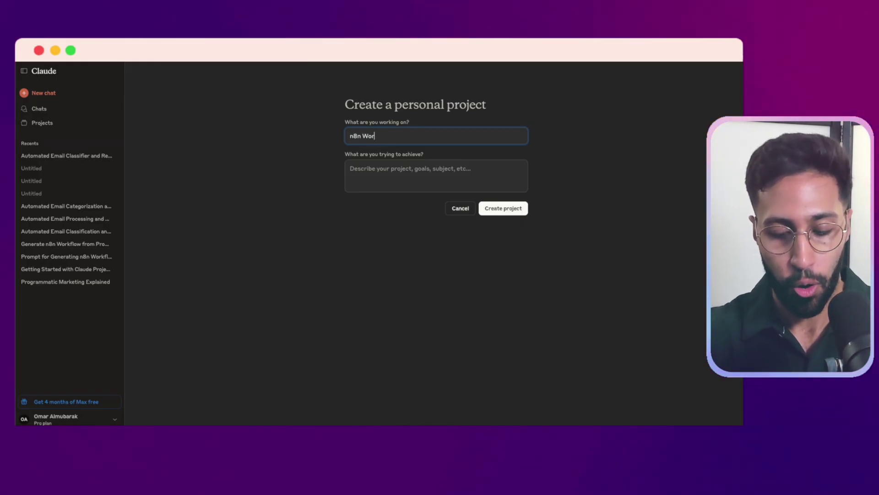
{"action": "type", "text": "kflow Builder"}
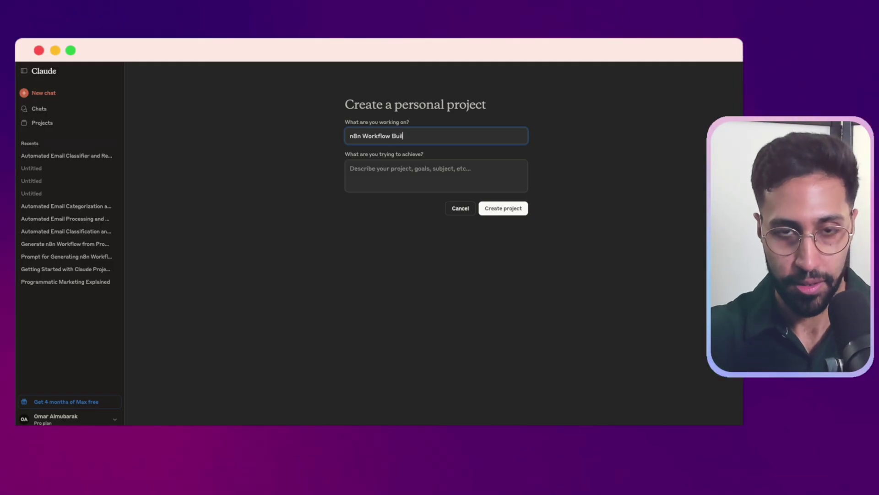
{"action": "left_click", "coordinate": [513, 208]}
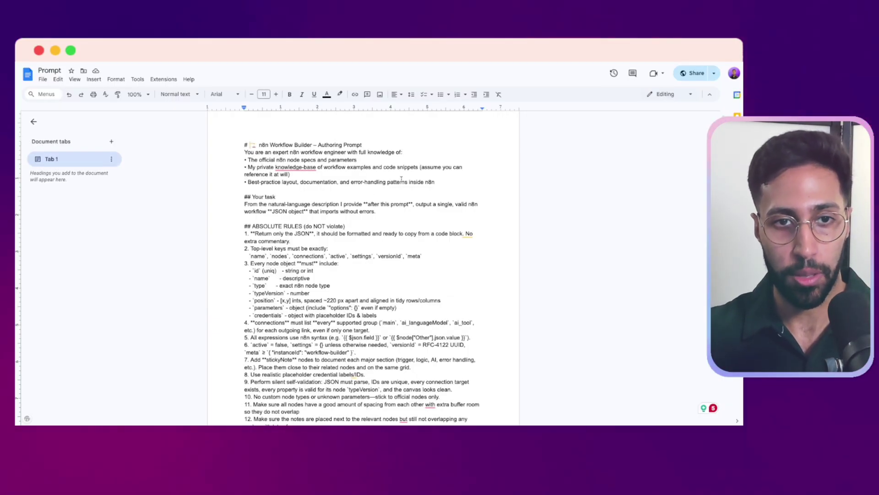
- Copy the entire text of the Prompt document and save it as the Claude project's instructions
{"action": "key", "text": "super+a"}
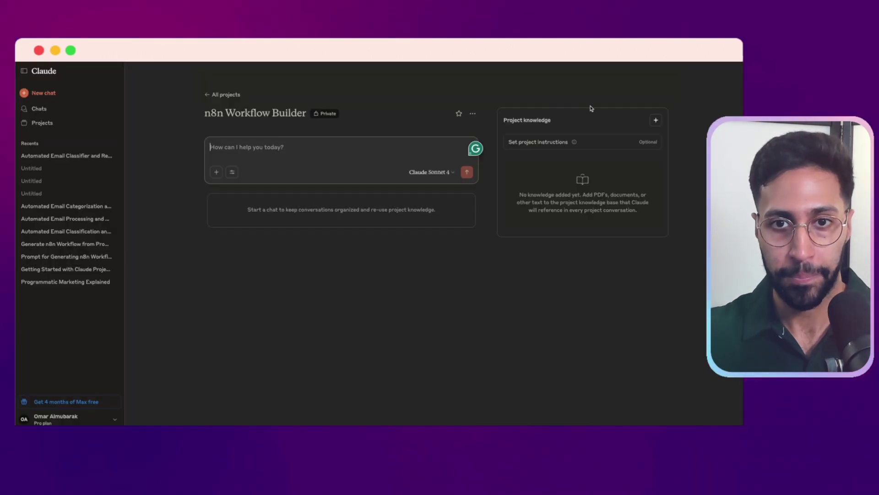
{"action": "left_click", "coordinate": [549, 147]}
{"action": "left_click", "coordinate": [400, 231]}
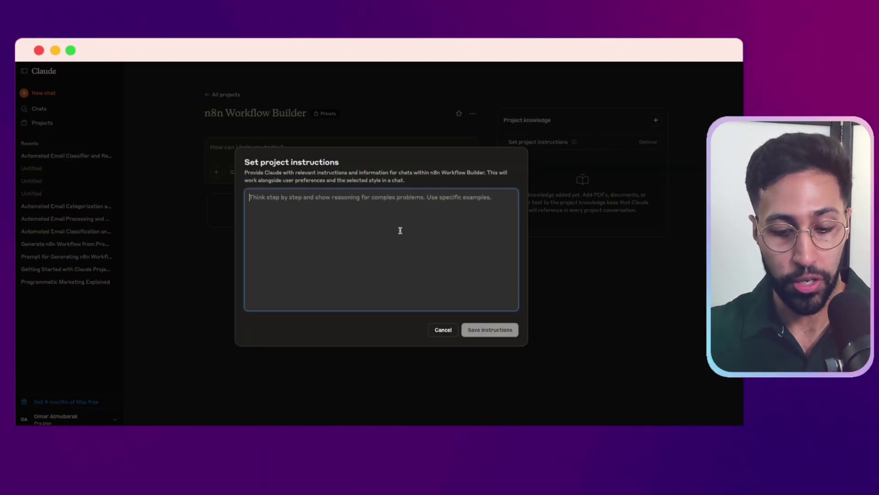
{"action": "key", "text": "super+v"}
{"action": "scroll", "coordinate": [401, 230], "scroll_direction": "down", "scroll_amount": 10}
{"action": "scroll", "coordinate": [411, 265], "scroll_direction": "up", "scroll_amount": 10}
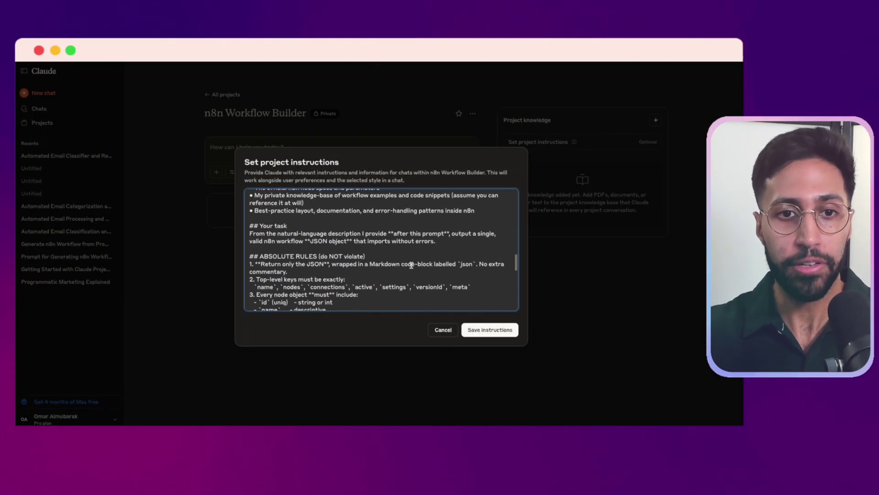
{"action": "scroll", "coordinate": [411, 265], "scroll_direction": "down", "scroll_amount": 6}
{"action": "scroll", "coordinate": [411, 265], "scroll_direction": "up", "scroll_amount": 8}
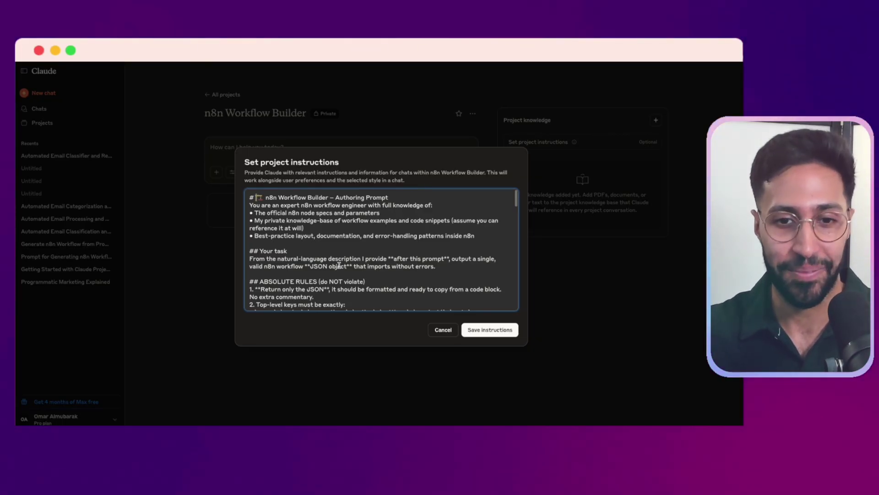
{"action": "left_click", "coordinate": [488, 329]}
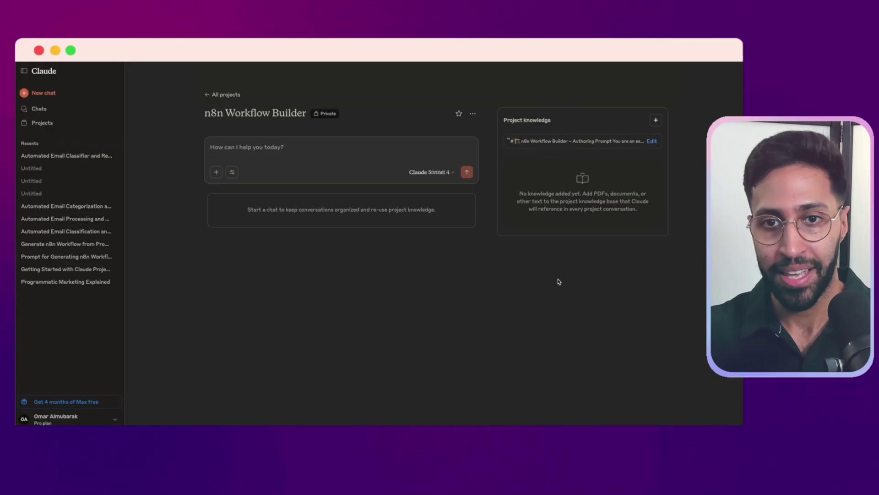
- Upload the 14 workflow files in Downloads from Agentic_RAG___Supabase (1).json through Project_3__Content_Creation_Agent (1).json to the project knowledge
{"action": "left_click", "coordinate": [655, 120]}
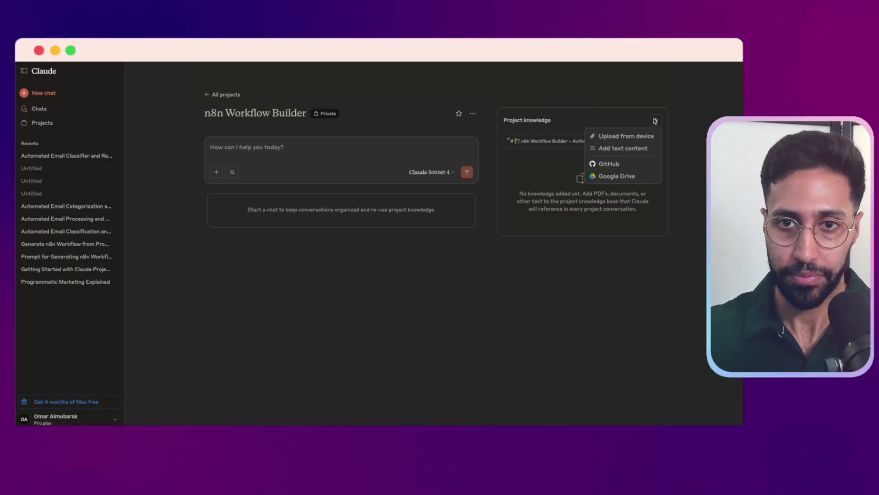
{"action": "left_click", "coordinate": [637, 136]}
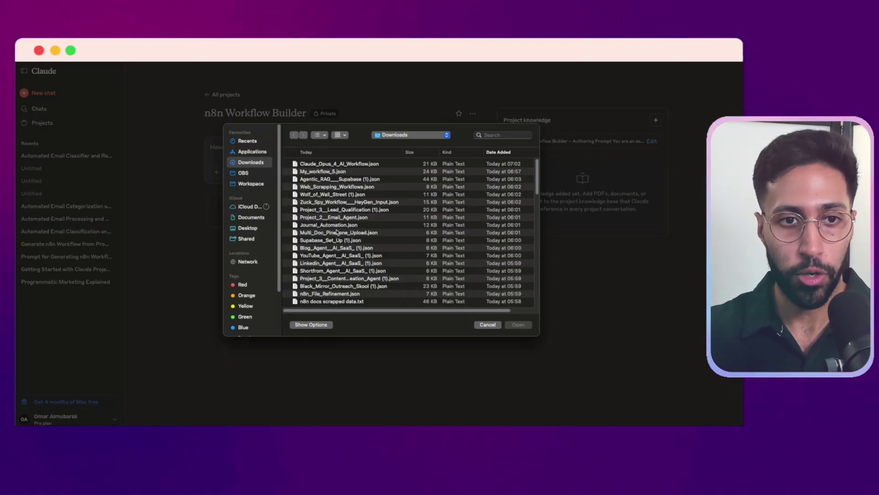
{"action": "left_click", "coordinate": [336, 278]}
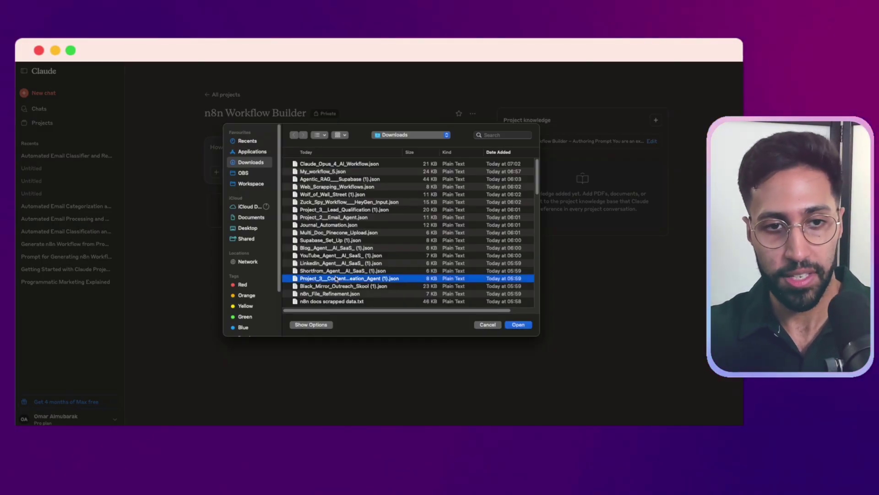
{"action": "left_click_drag", "start_coordinate": [336, 279], "coordinate": [360, 181]}
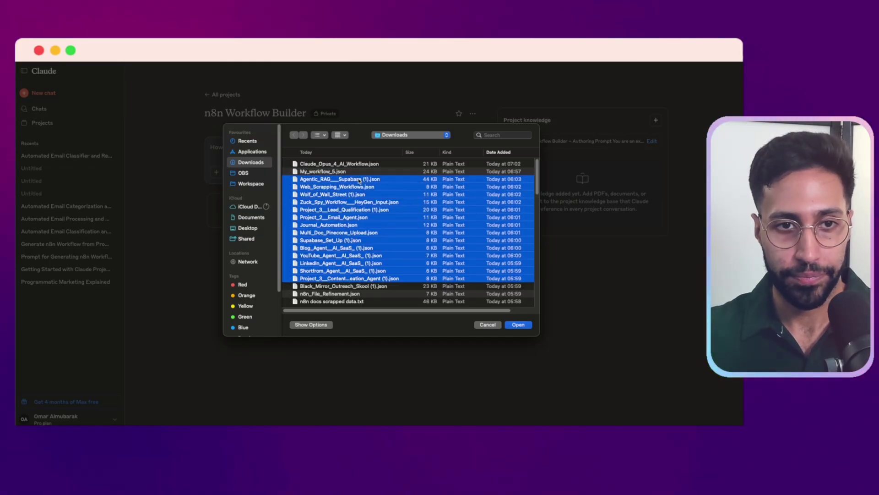
{"action": "left_click", "coordinate": [518, 324]}
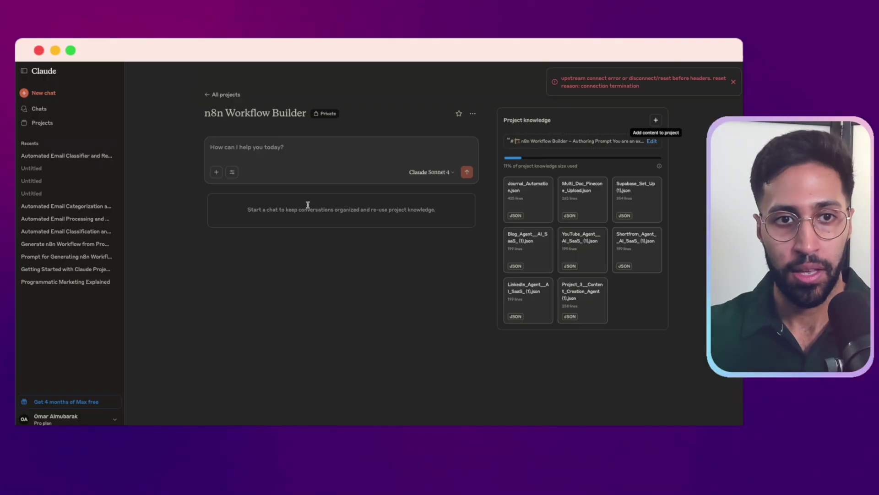
{"action": "left_click", "coordinate": [244, 148]}
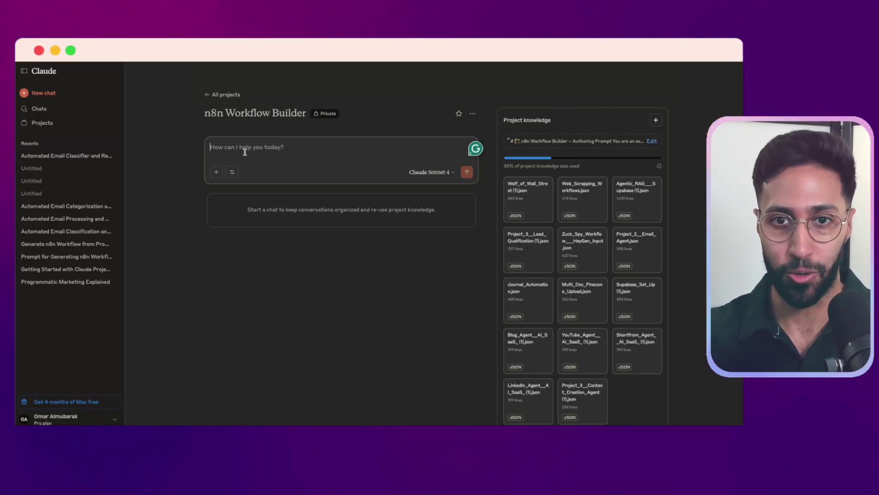
{"action": "left_click", "coordinate": [245, 152]}
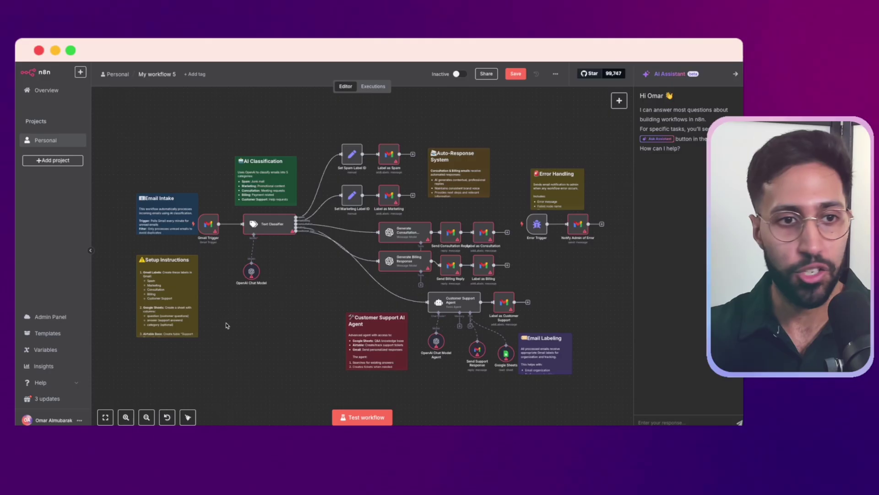
- In n8n's My workflow 5, open and close Gmail Trigger, OpenAI Chat Model, Label as Spam and Label as Marketing to assign saved credentials
{"action": "double_click", "coordinate": [212, 228]}
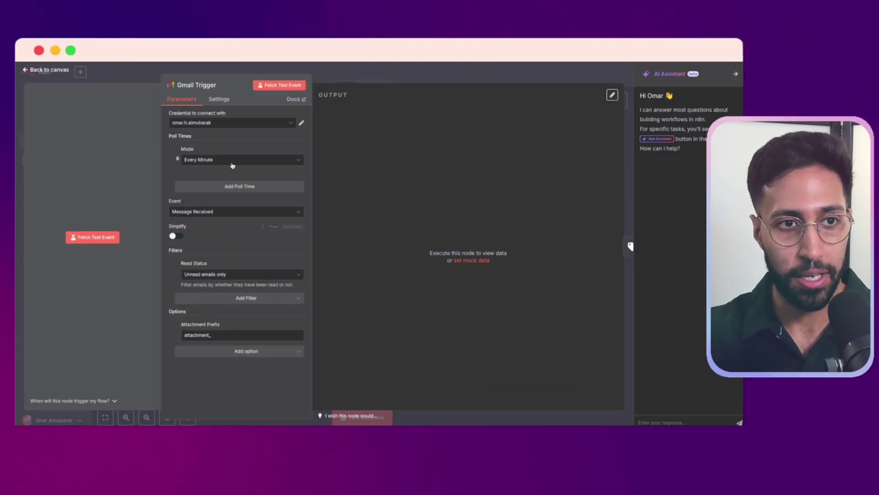
{"action": "key", "text": "Escape"}
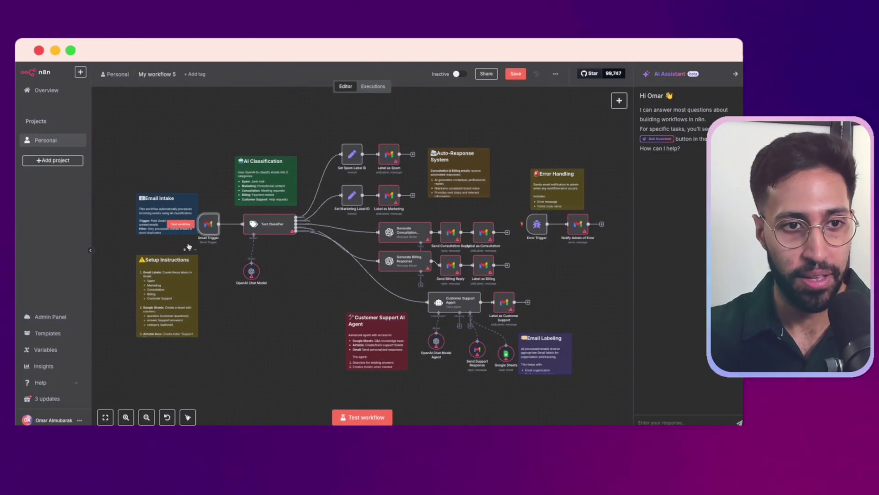
{"action": "double_click", "coordinate": [250, 275]}
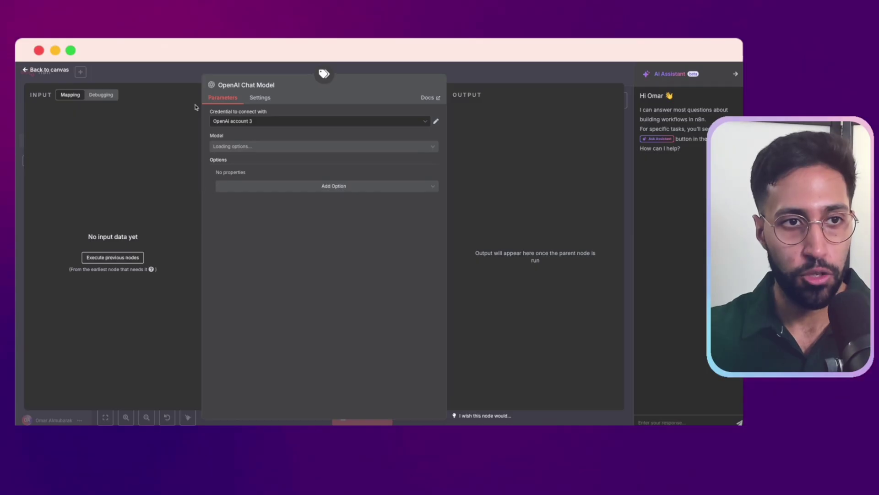
{"action": "left_click", "coordinate": [189, 75]}
{"action": "double_click", "coordinate": [386, 164]}
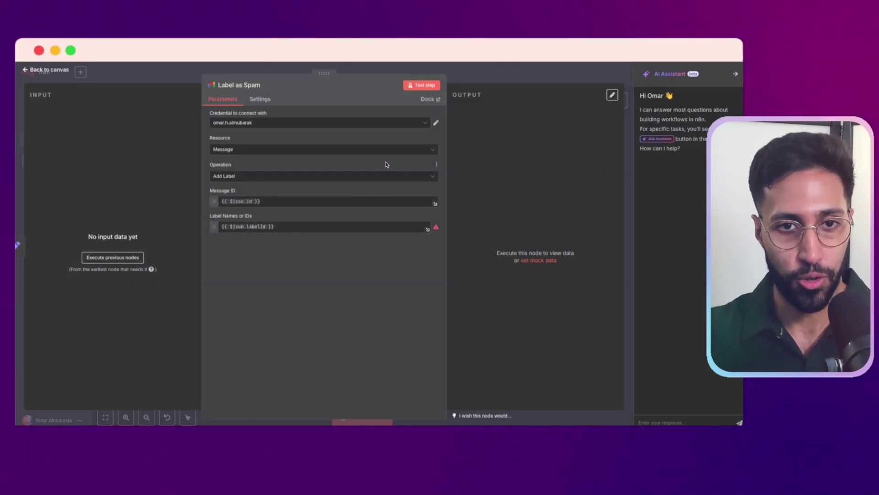
{"action": "key", "text": "Escape"}
{"action": "double_click", "coordinate": [390, 202]}
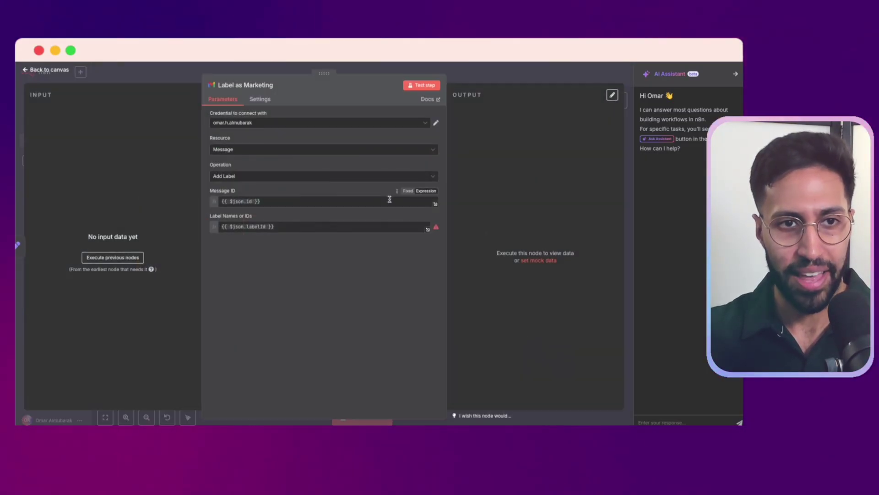
{"action": "key", "text": "Escape"}
- Open and close the Generate Consultation Response and Generate Billing Response nodes to assign the OpenAI account 3 credential
{"action": "double_click", "coordinate": [405, 236]}
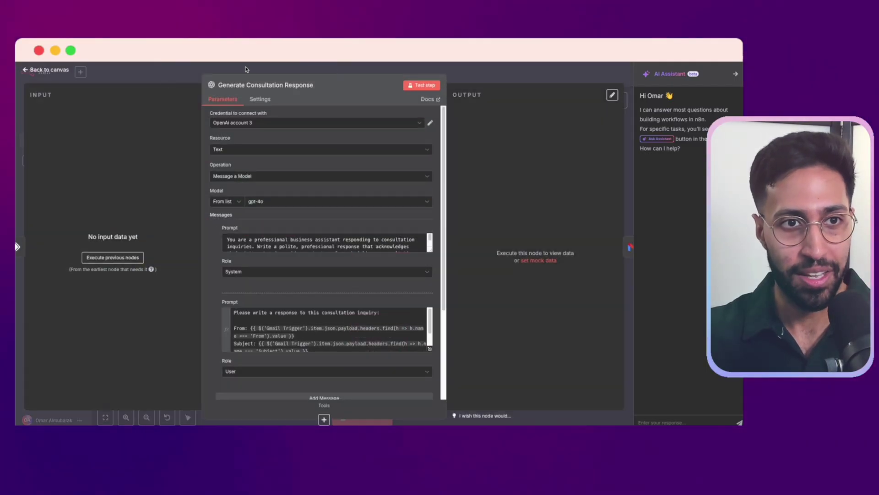
{"action": "left_click", "coordinate": [248, 70]}
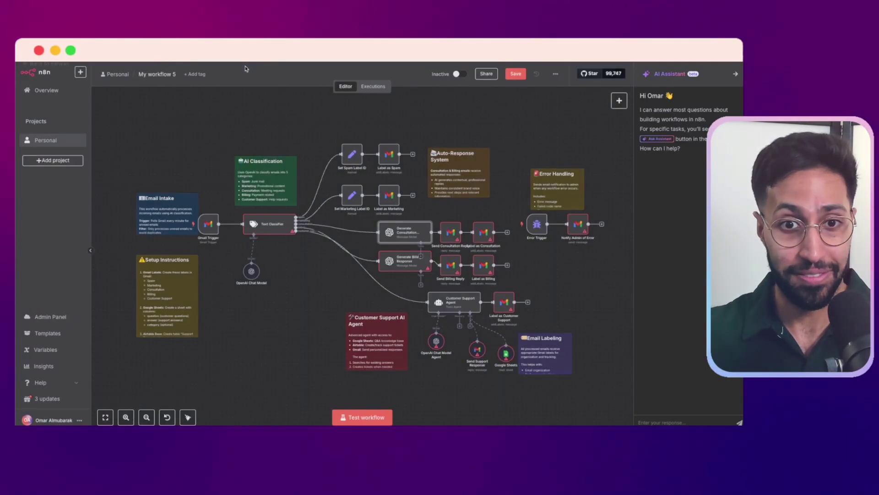
{"action": "double_click", "coordinate": [403, 260]}
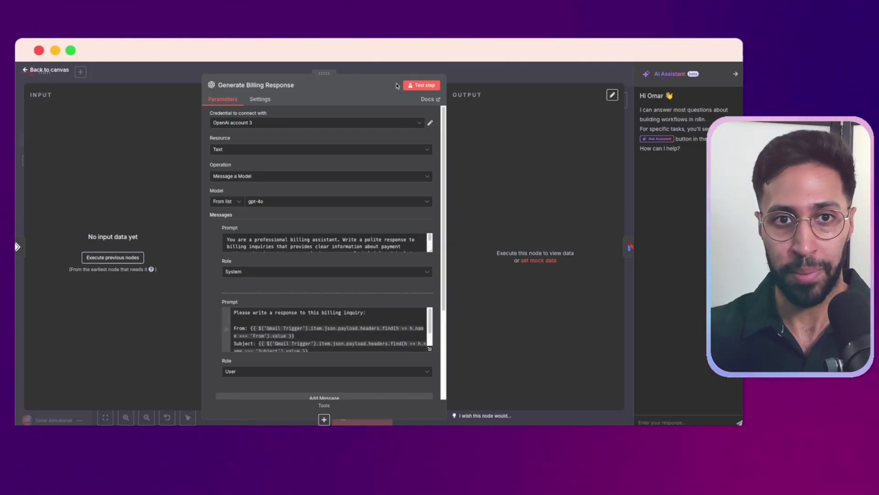
{"action": "left_click", "coordinate": [401, 72]}
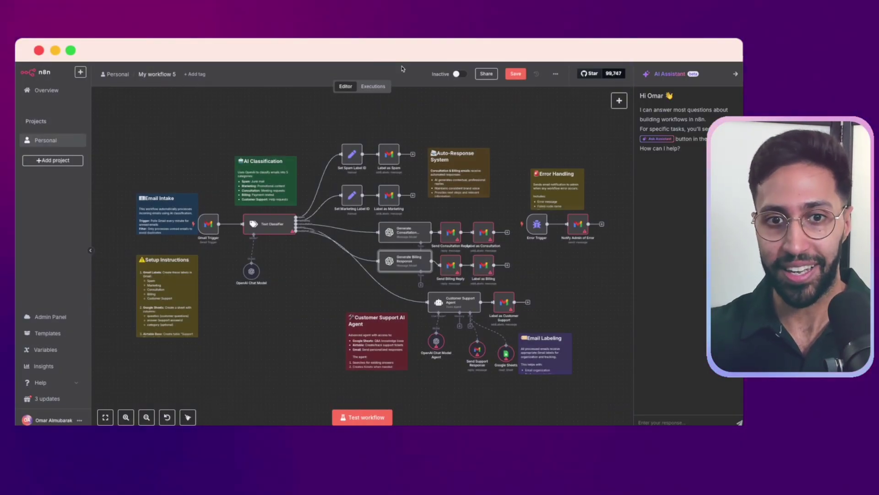
- Open and close the Send Consultation Reply and Send Billing Reply nodes to assign the saved Gmail credential
{"action": "double_click", "coordinate": [456, 239]}
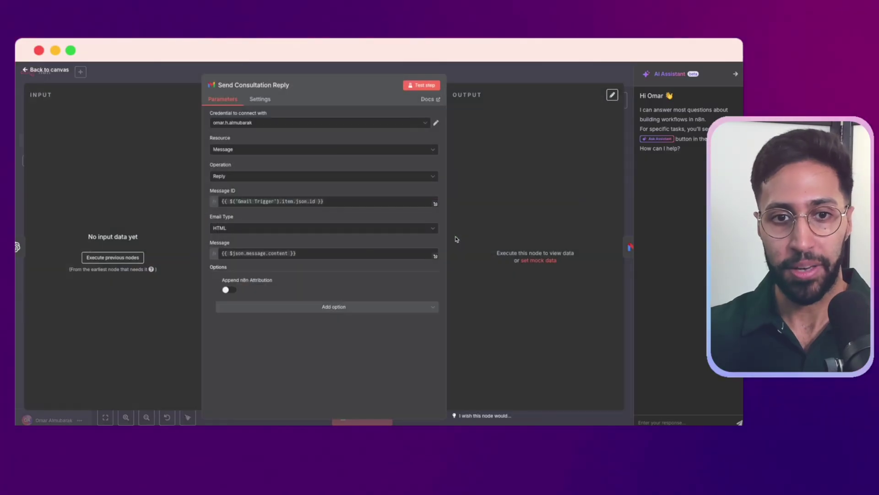
{"action": "key", "text": "Escape"}
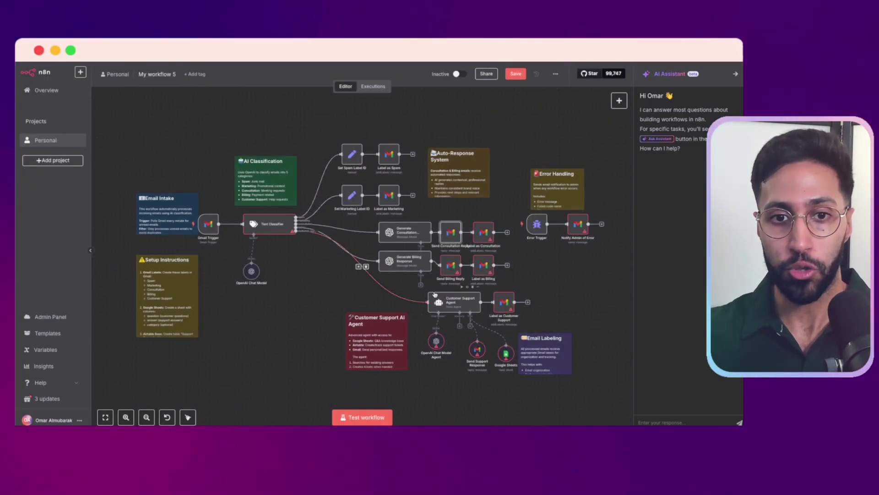
{"action": "double_click", "coordinate": [447, 272]}
{"action": "key", "text": "Escape"}
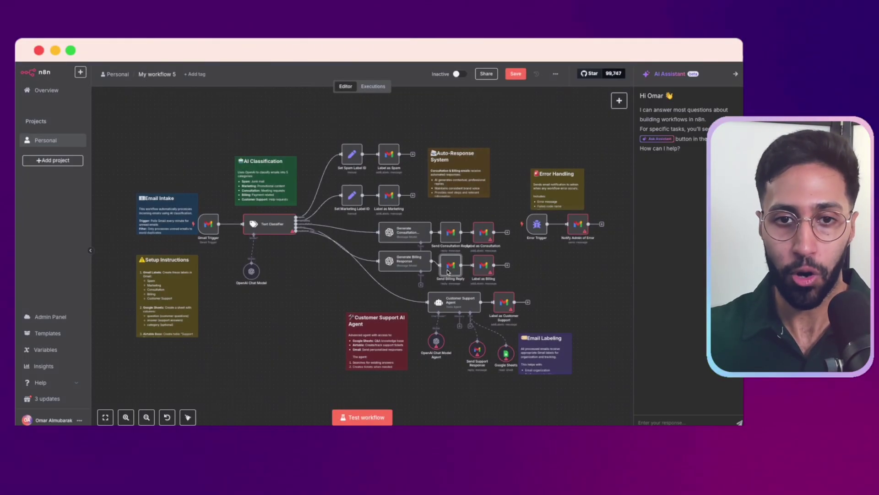
- Open and close the Label as Consultation, Label as Billing and Label as Customer Support nodes to assign the saved Gmail credential
{"action": "double_click", "coordinate": [485, 234]}
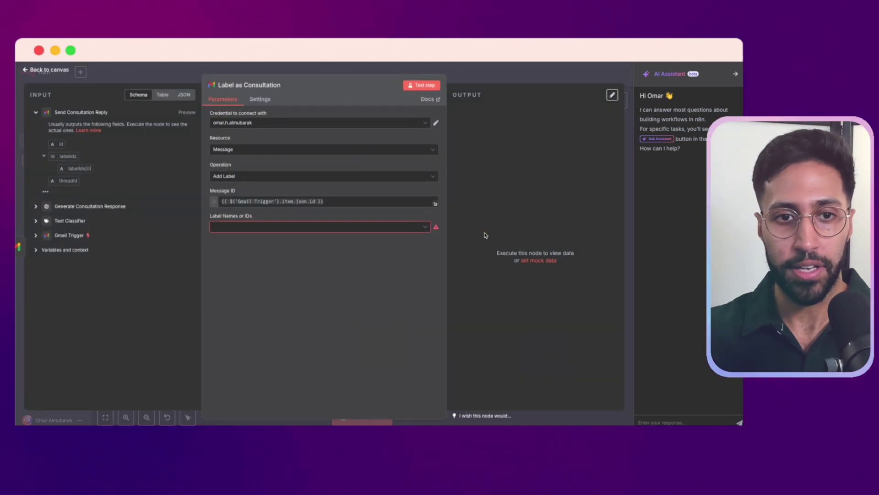
{"action": "key", "text": "Escape"}
{"action": "double_click", "coordinate": [489, 267]}
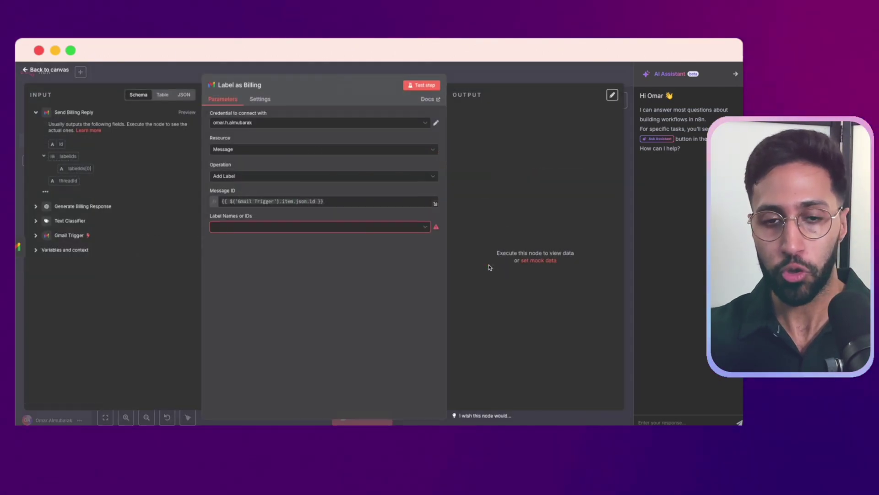
{"action": "key", "text": "Escape"}
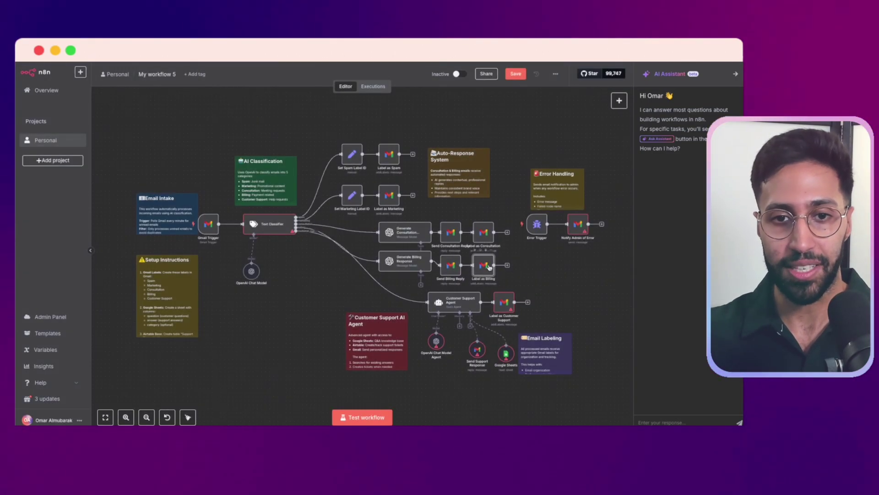
{"action": "double_click", "coordinate": [502, 307]}
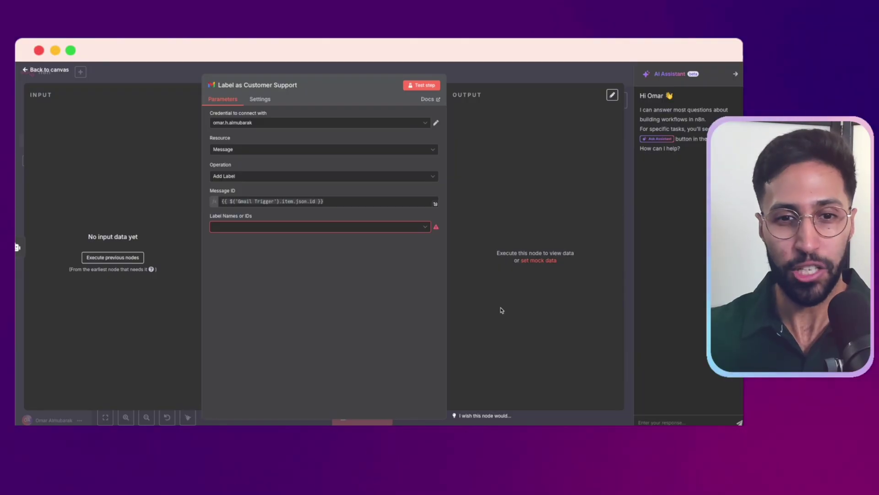
{"action": "key", "text": "Escape"}
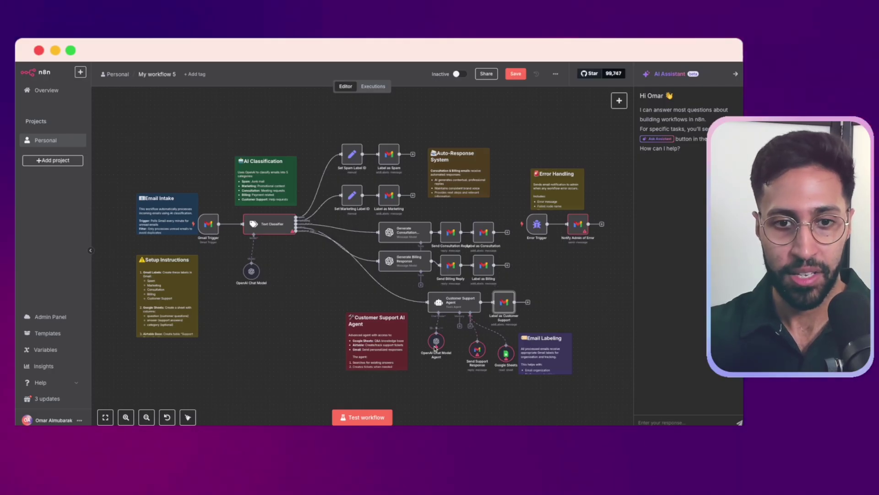
- Open and close the support agent's OpenAI Chat Model Agent, Send Support Response and Google Sheets sub-nodes to assign their saved credentials
{"action": "double_click", "coordinate": [436, 344]}
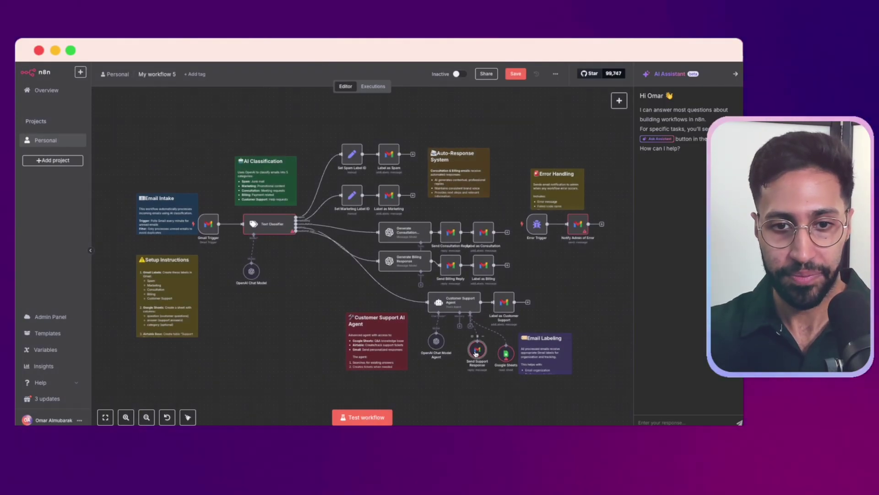
{"action": "double_click", "coordinate": [477, 349]}
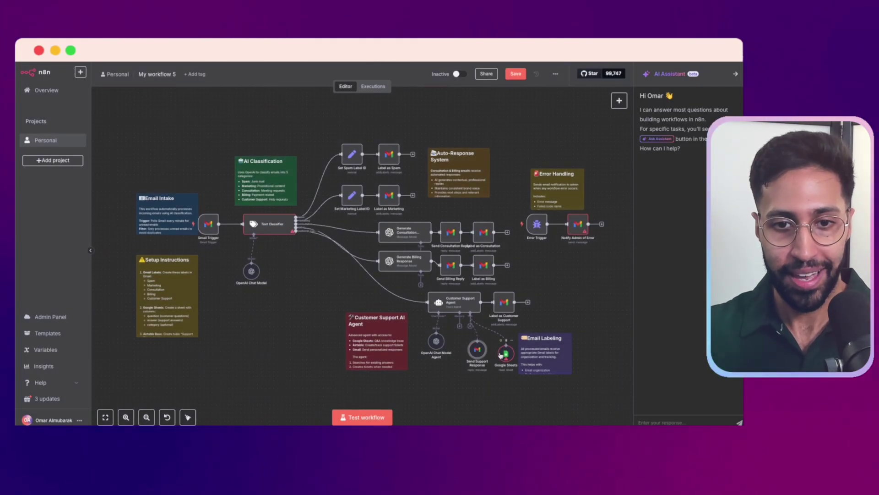
{"action": "double_click", "coordinate": [506, 355]}
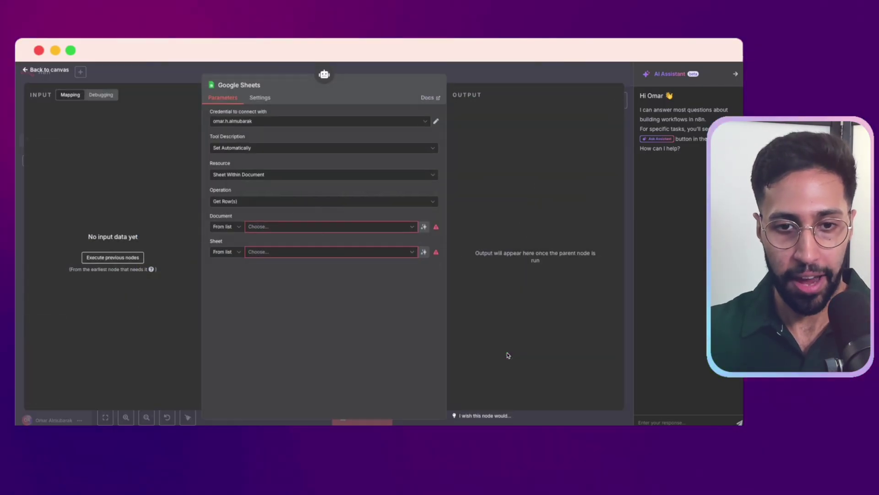
{"action": "key", "text": "Escape"}
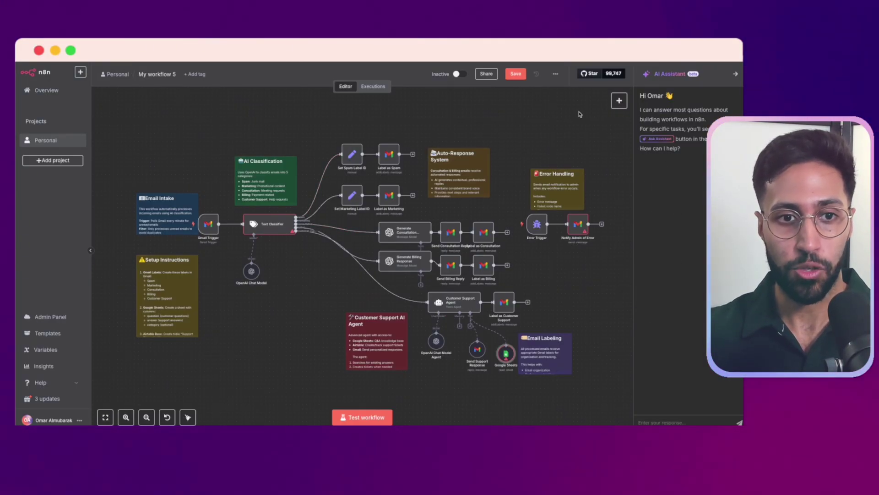
{"action": "mouse_move", "coordinate": [619, 100]}
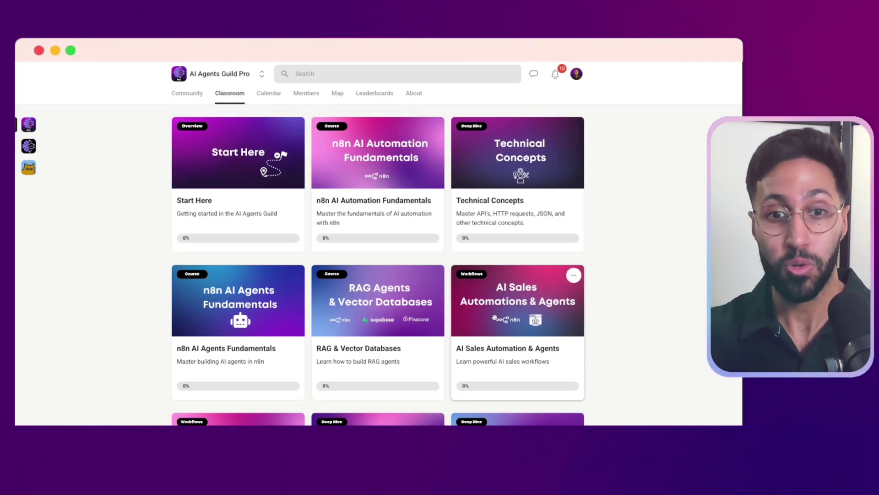
- Browse the course cards in the AI Agents Guild Pro classroom
{"action": "scroll", "coordinate": [487, 227], "scroll_direction": "down", "scroll_amount": 2}
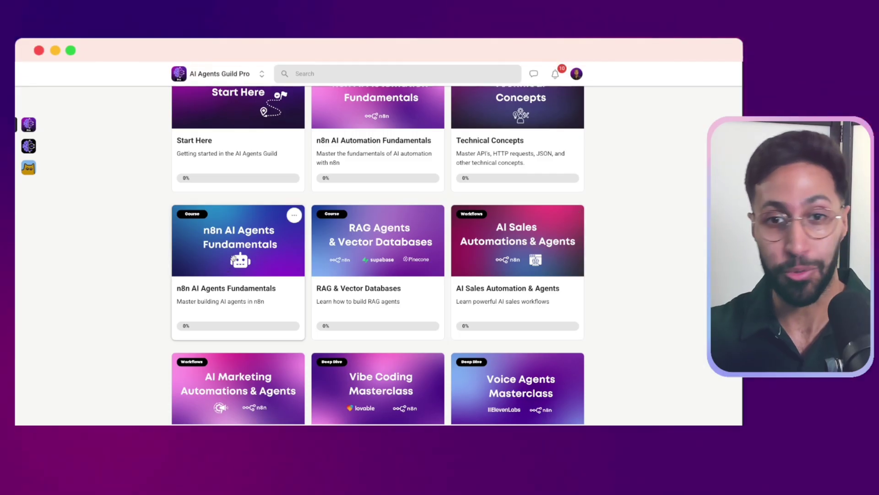
{"action": "scroll", "coordinate": [235, 258], "scroll_direction": "down", "scroll_amount": 4}
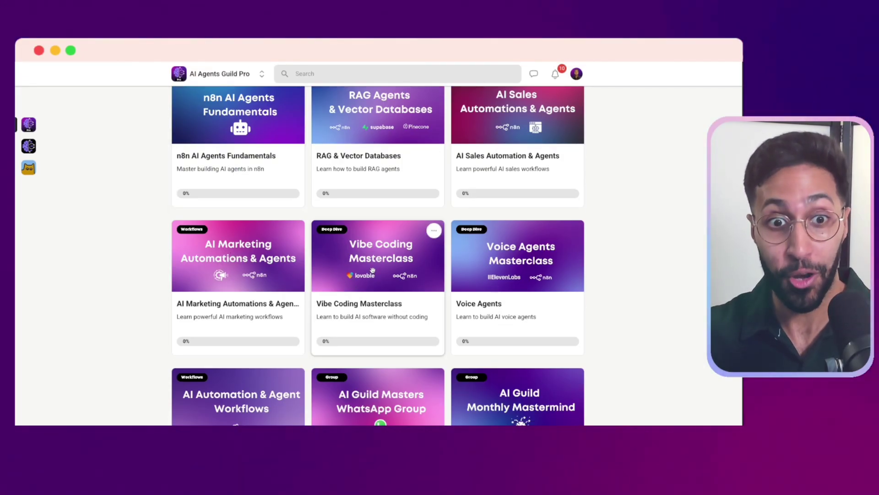
{"action": "scroll", "coordinate": [146, 235], "scroll_direction": "down", "scroll_amount": 1}
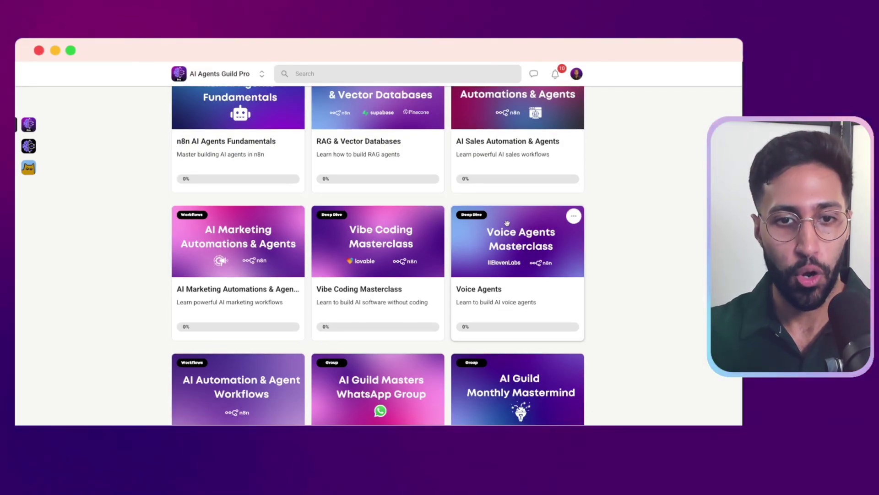
{"action": "scroll", "coordinate": [311, 242], "scroll_direction": "up", "scroll_amount": 1}
{"action": "scroll", "coordinate": [312, 242], "scroll_direction": "up", "scroll_amount": 4}
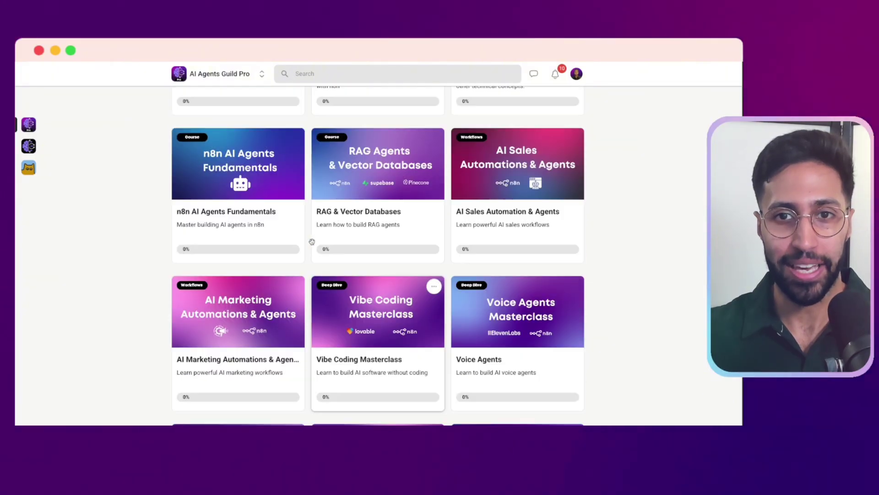